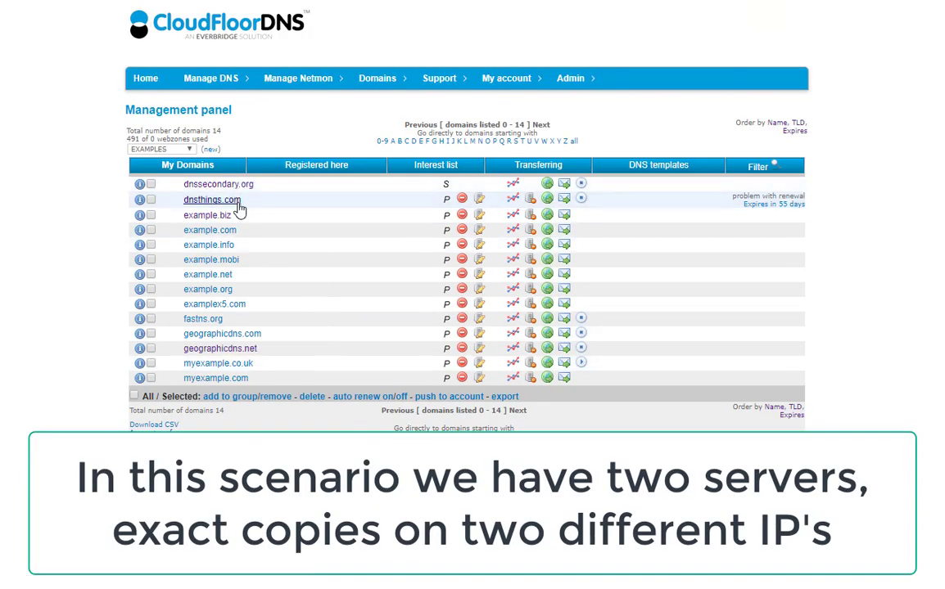
# - Open the dnsthings.com zone file from the Management panel for DNS editing
pyautogui.click(480, 201)
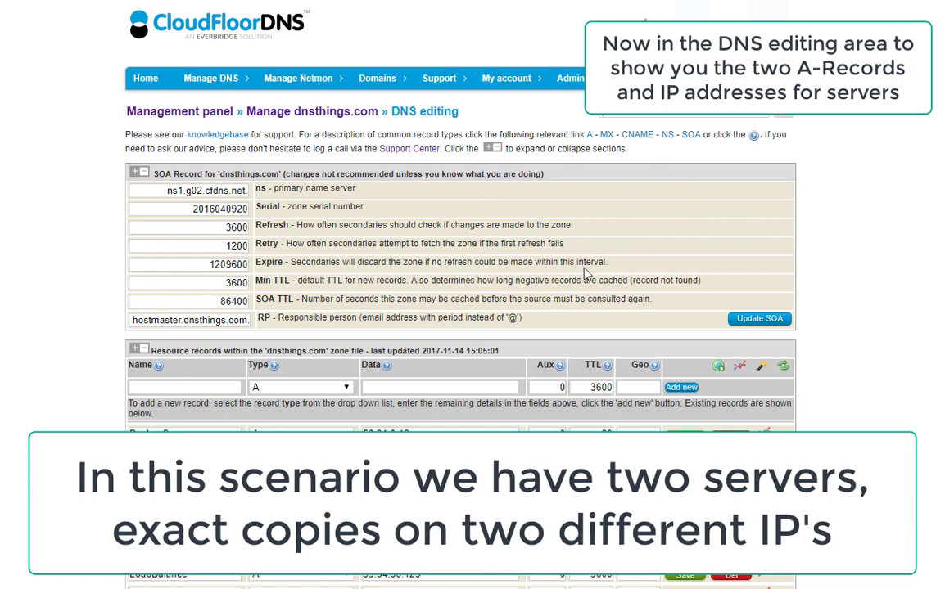
pyautogui.scroll(-5, 459, 295)
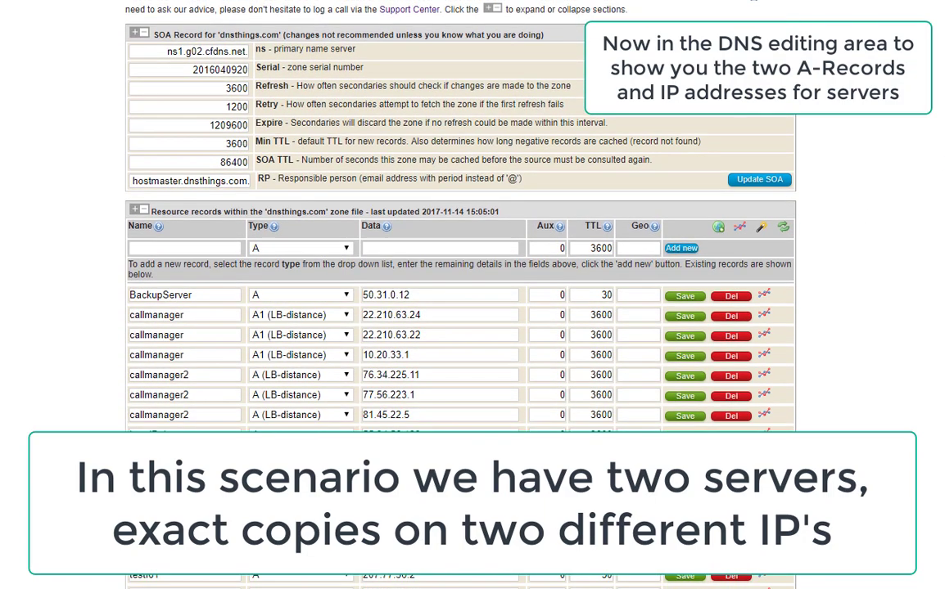
pyautogui.scroll(-2, 458, 295)
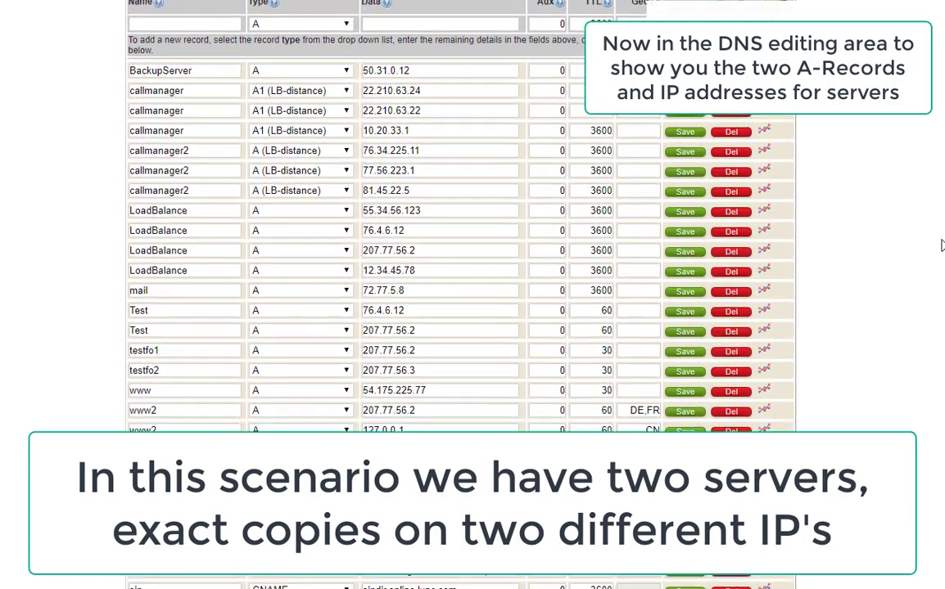
pyautogui.click(184, 391)
pyautogui.doubleClick(156, 390)
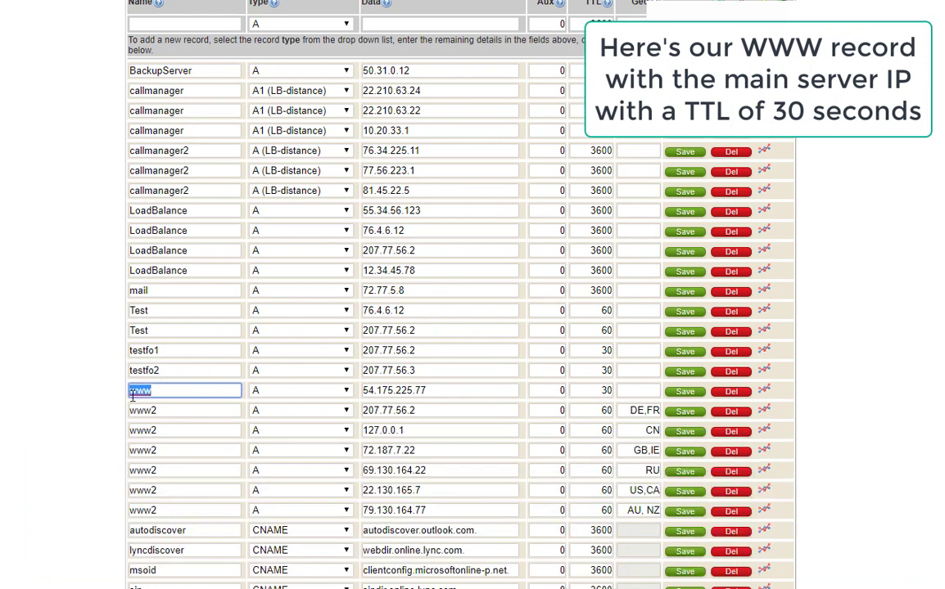
pyautogui.doubleClick(437, 394)
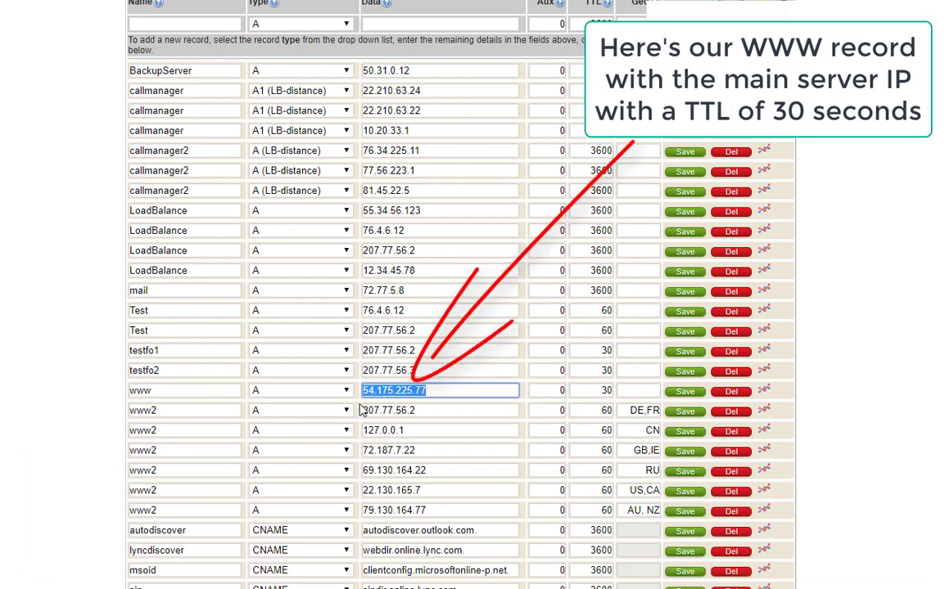
pyautogui.doubleClick(606, 392)
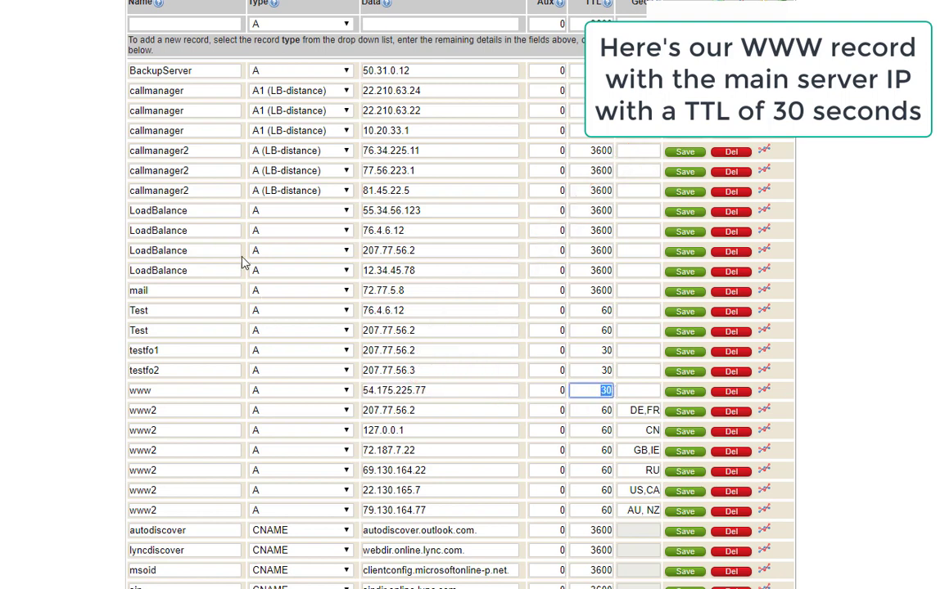
pyautogui.doubleClick(192, 70)
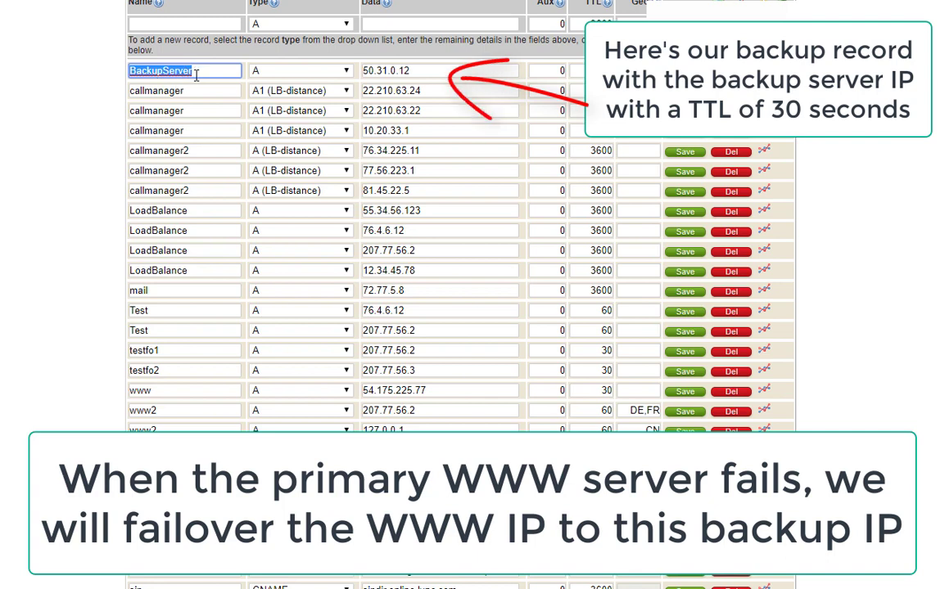
pyautogui.moveTo(413, 72); pyautogui.dragTo(365, 72)
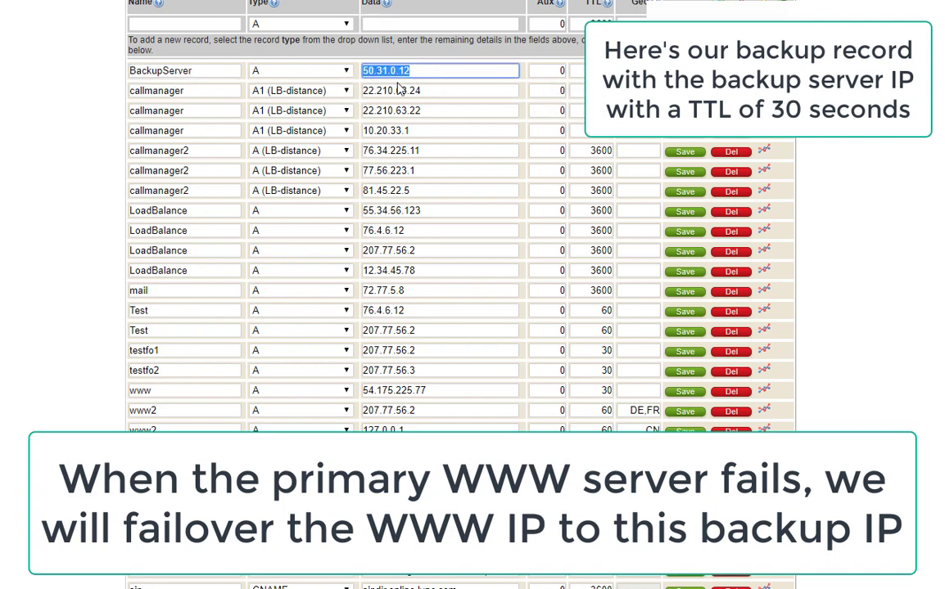
pyautogui.click(590, 71)
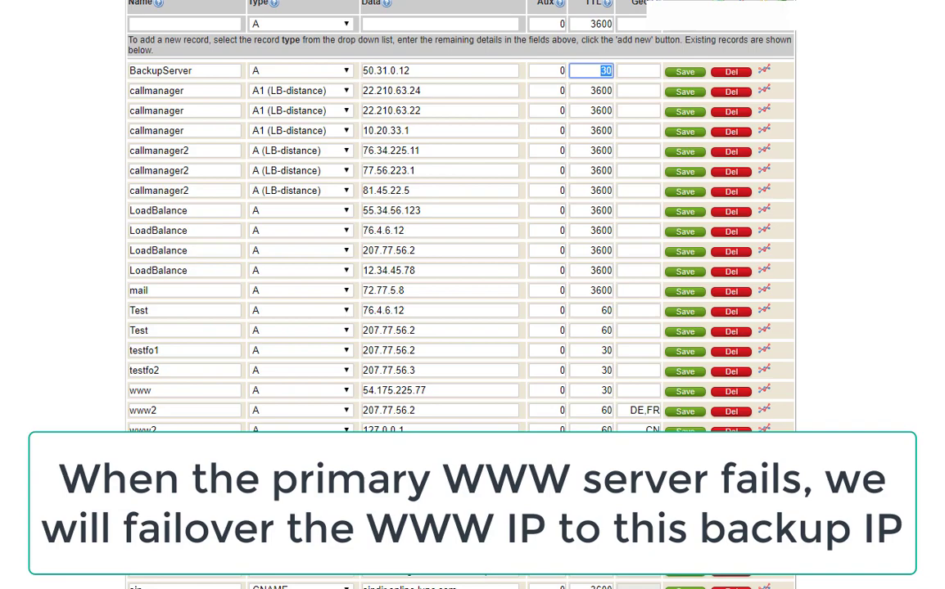
pyautogui.scroll(5, 459, 245)
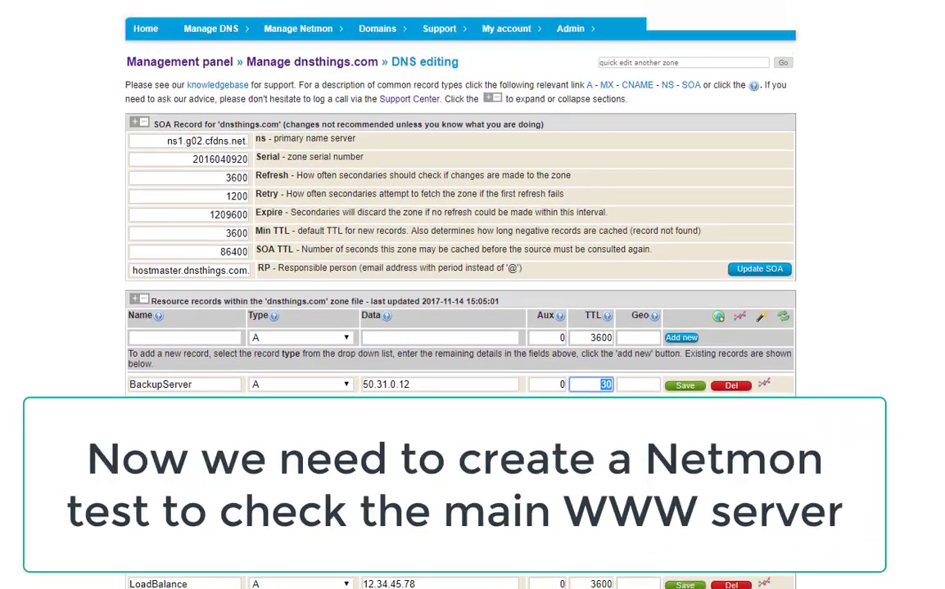
# - Add a new Netmon test named FailoverTest, keeping HTTP as the test type
pyautogui.scroll(1, 459, 246)
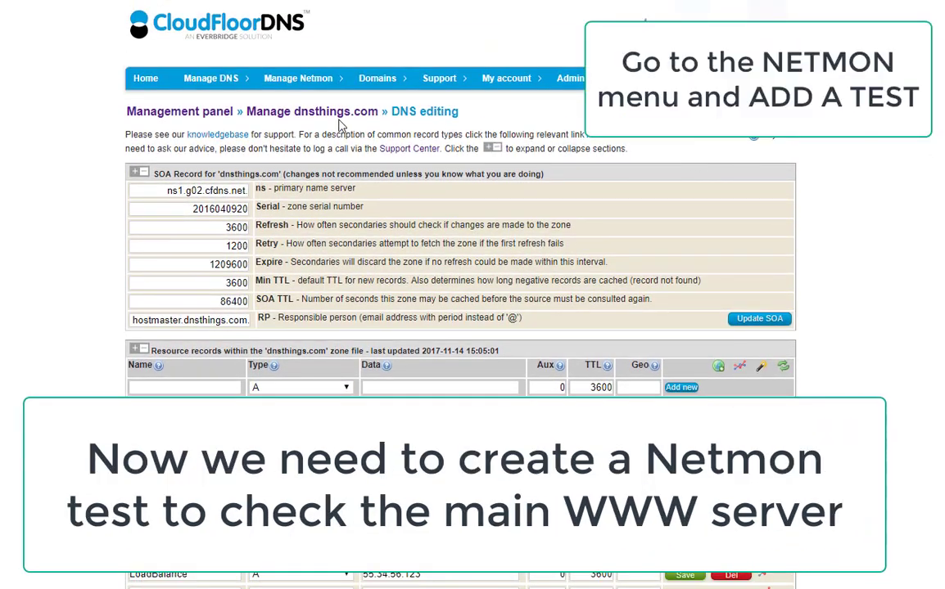
pyautogui.moveTo(298, 78)
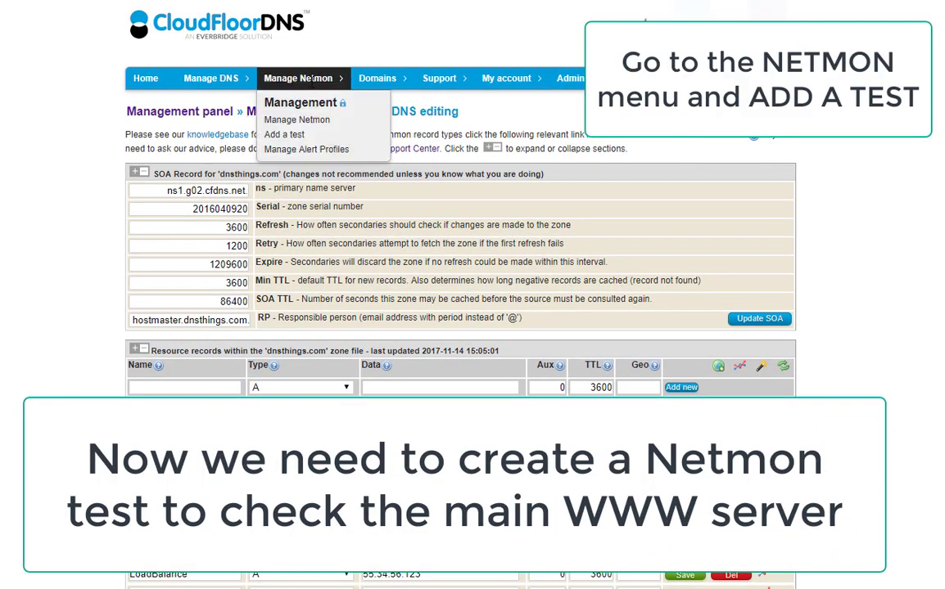
pyautogui.click(298, 137)
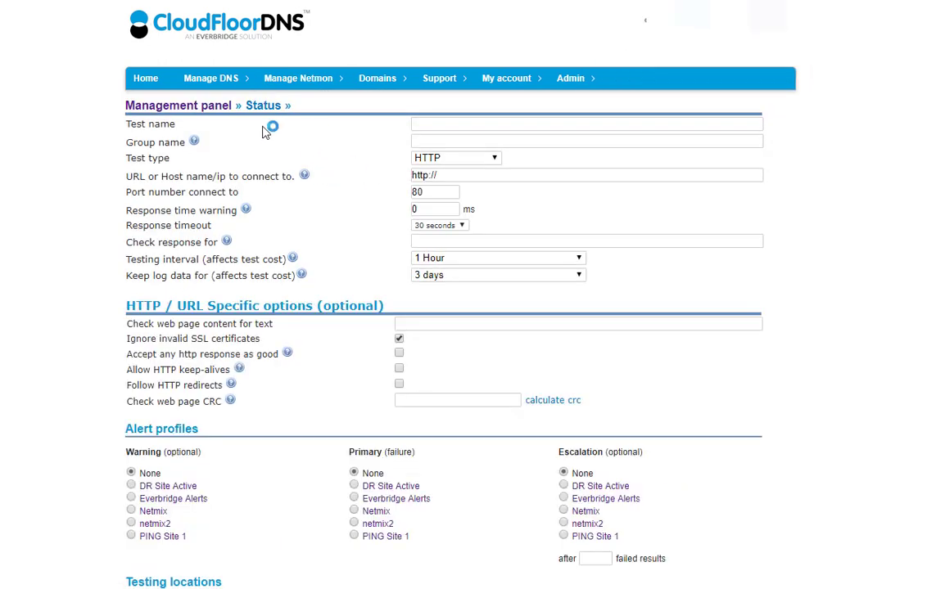
pyautogui.click(435, 121)
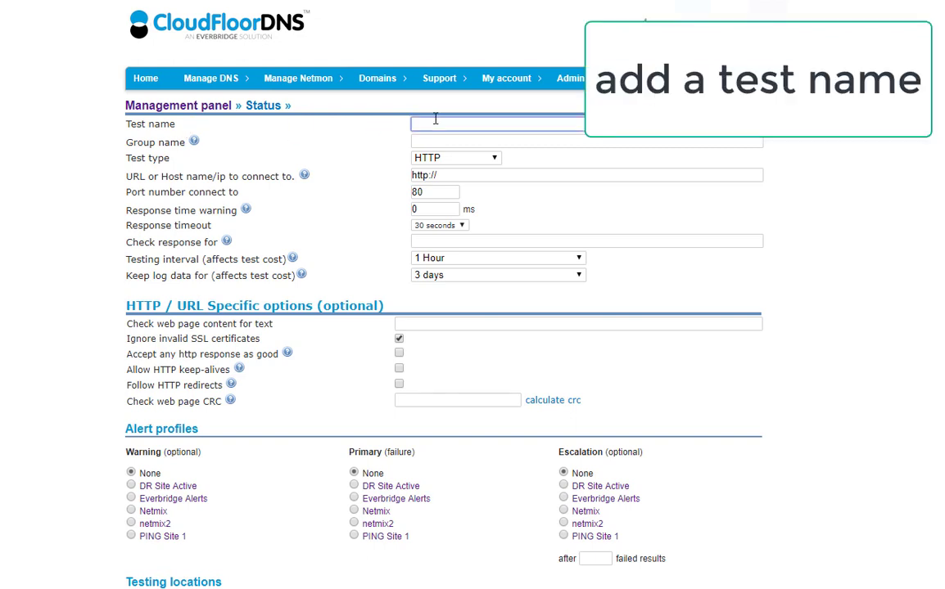
pyautogui.write('Fail')
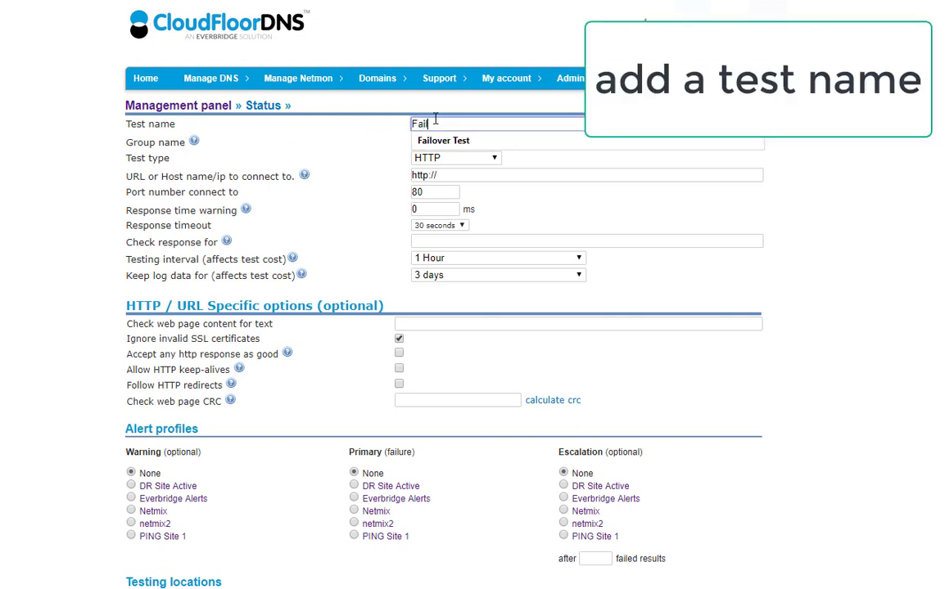
pyautogui.write('overTest')
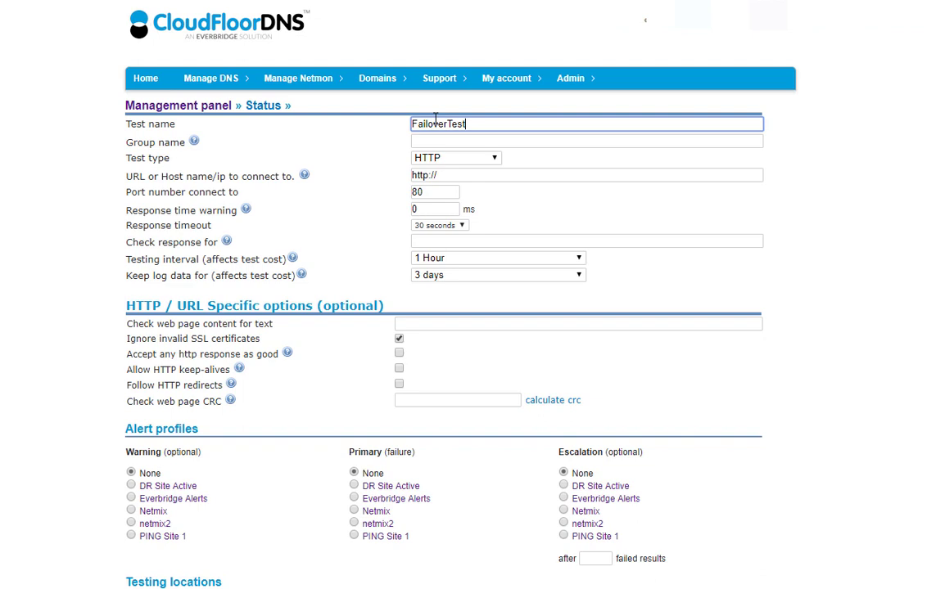
pyautogui.click(447, 161)
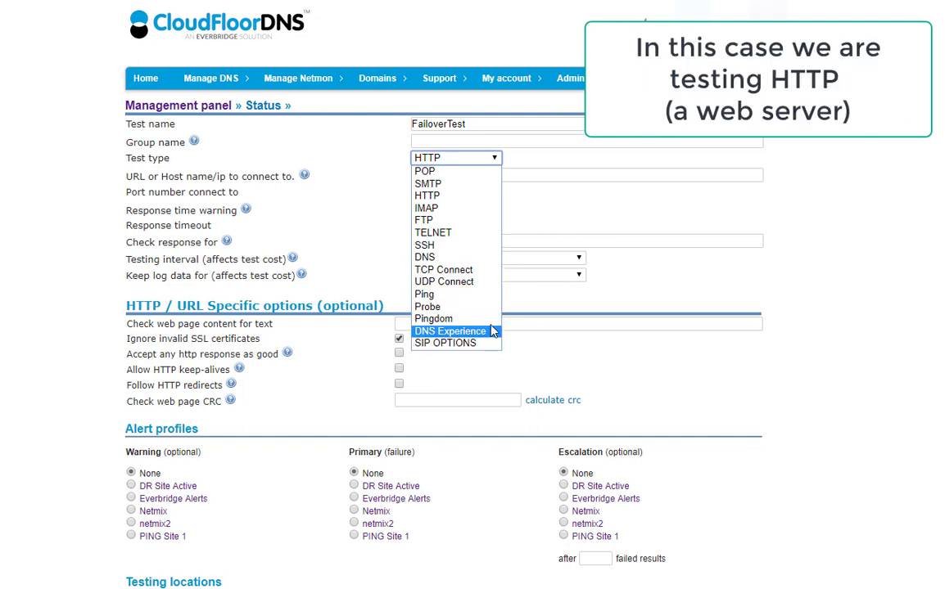
pyautogui.click(483, 203)
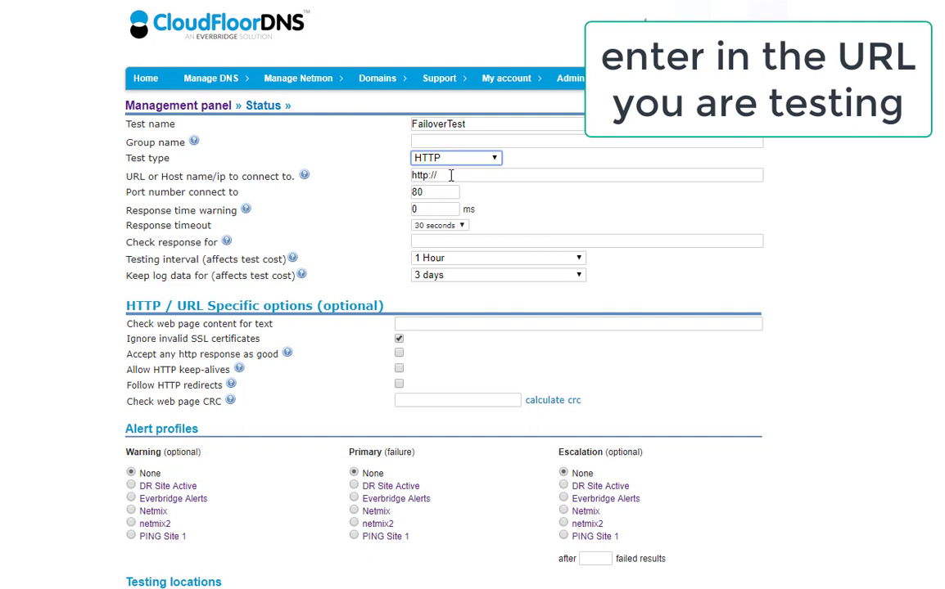
pyautogui.click(450, 175)
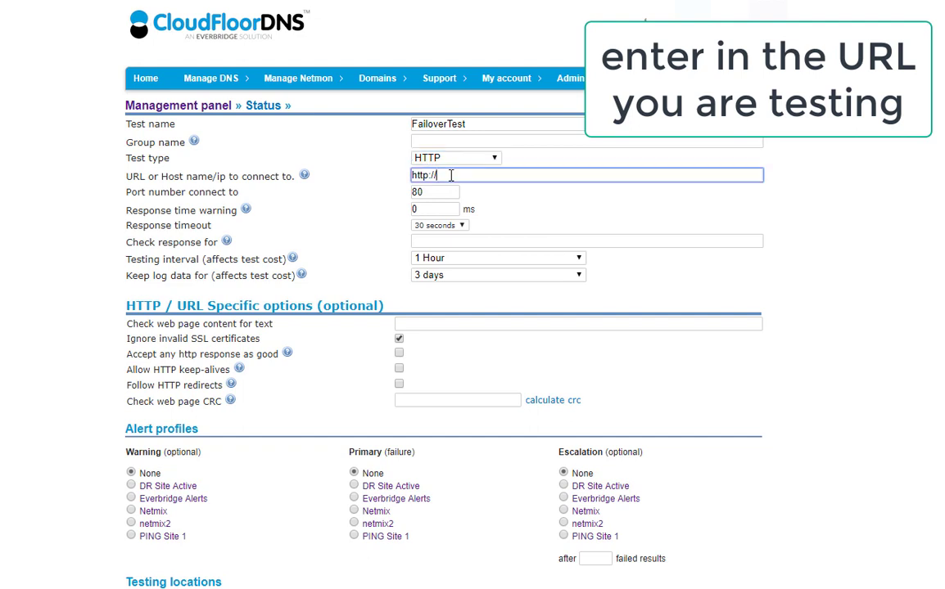
pyautogui.write('54.175.225.77/')
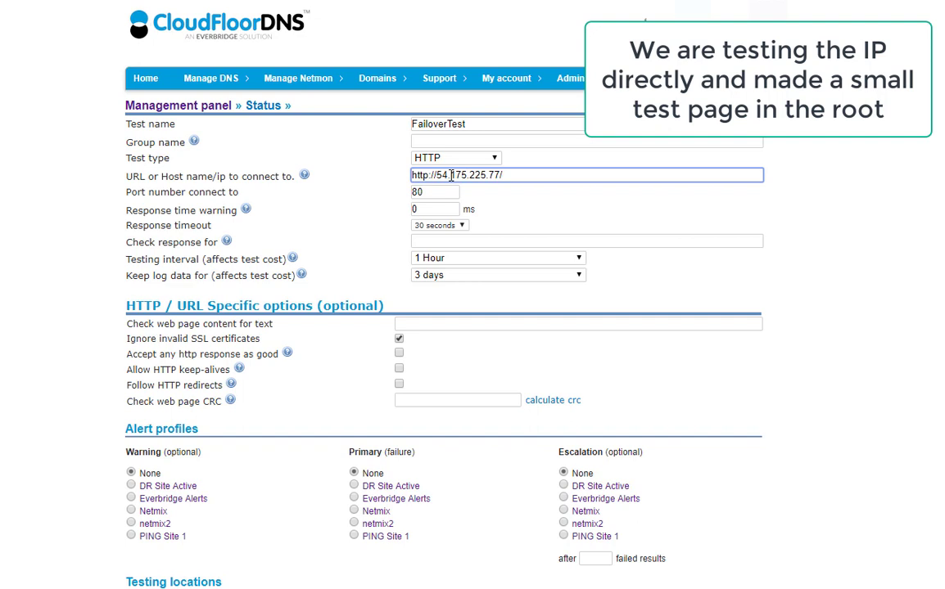
pyautogui.write('test.html')
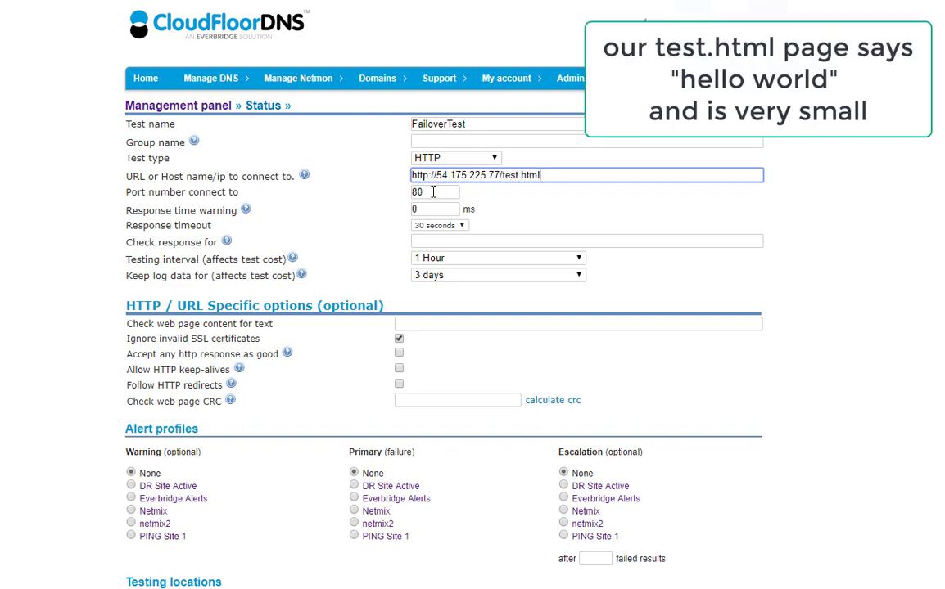
pyautogui.click(432, 192)
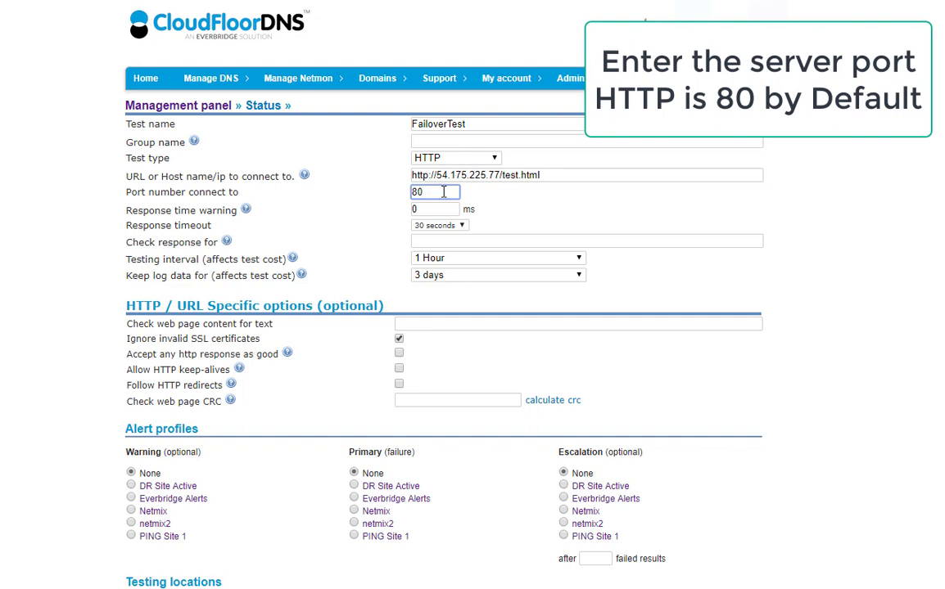
# - Set the testing interval to 1 Minute and log data retention to 1 week
pyautogui.click(455, 259)
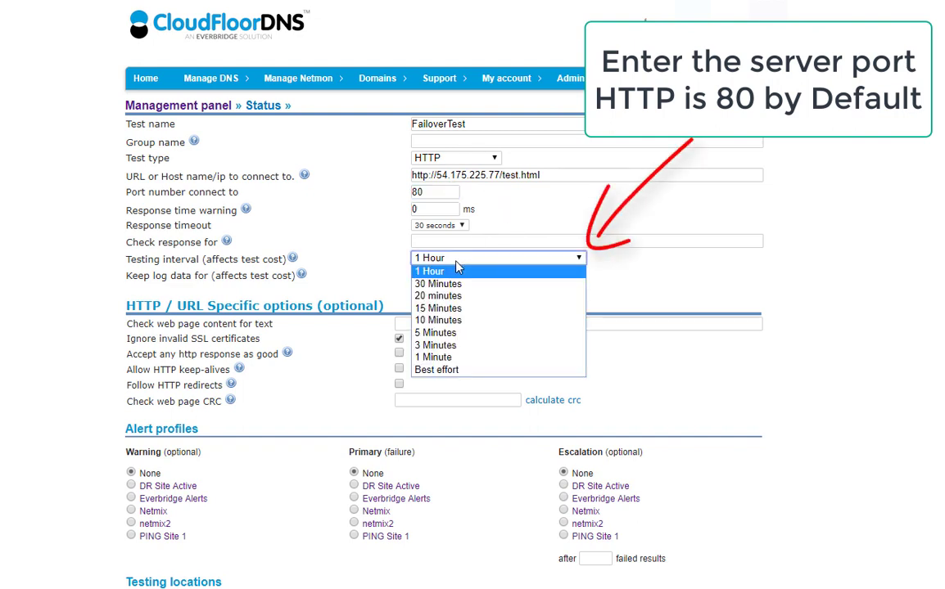
pyautogui.click(478, 359)
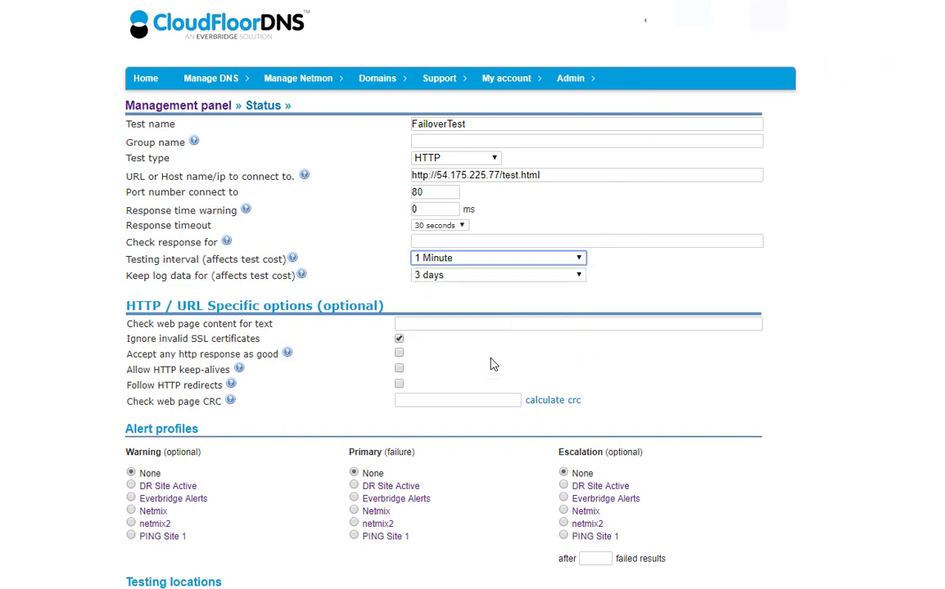
pyautogui.click(472, 280)
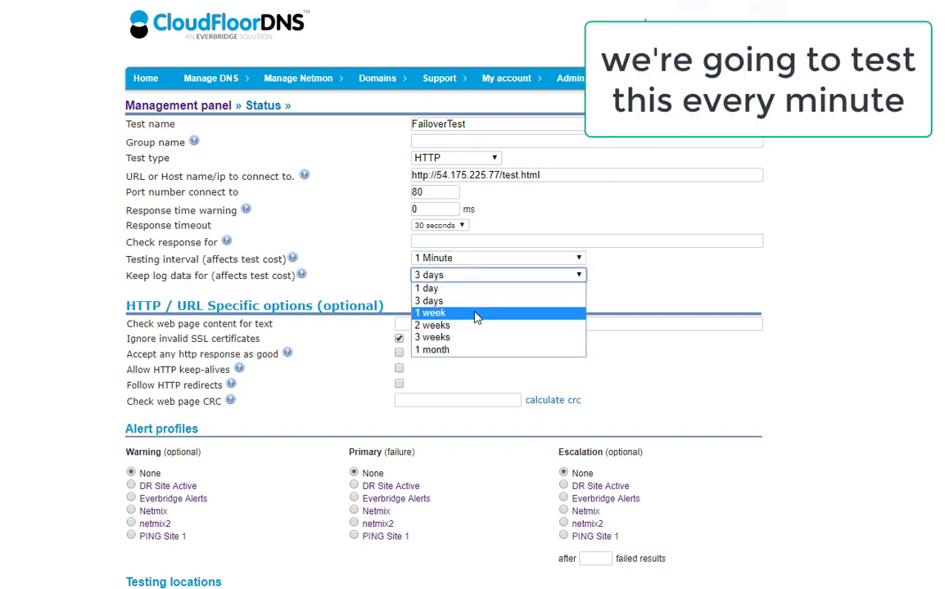
pyautogui.click(478, 318)
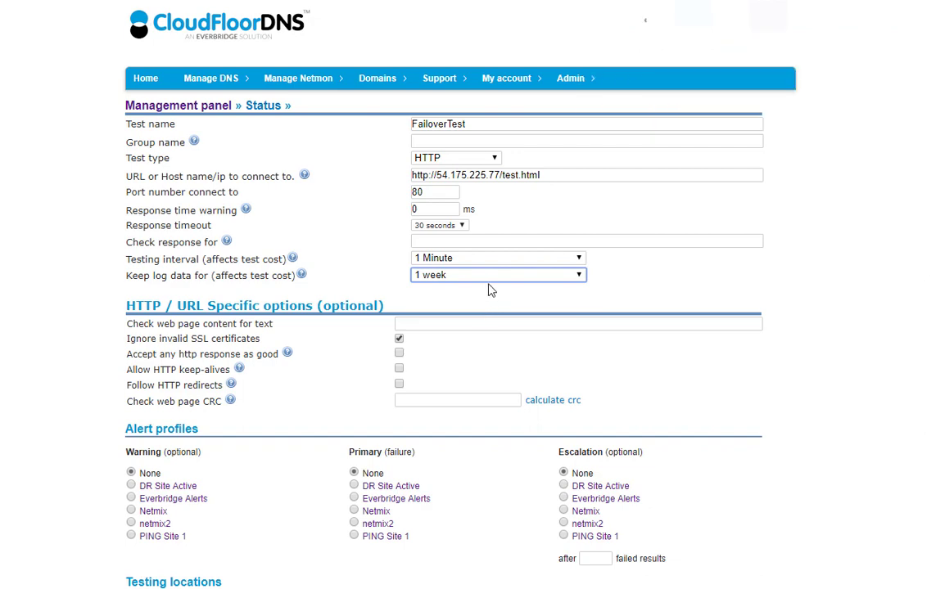
pyautogui.scroll(-3, 942, 327)
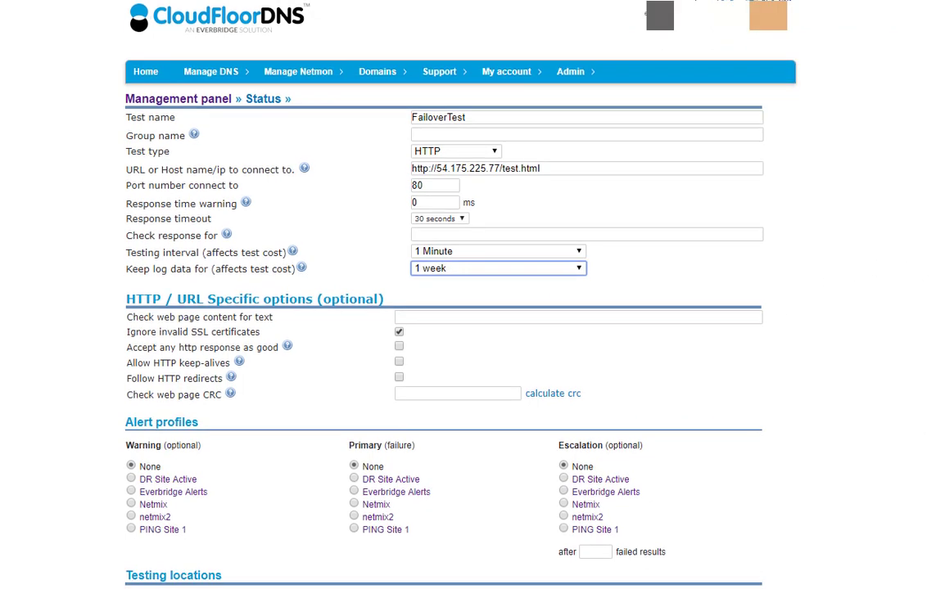
pyautogui.scroll(-2, 942, 327)
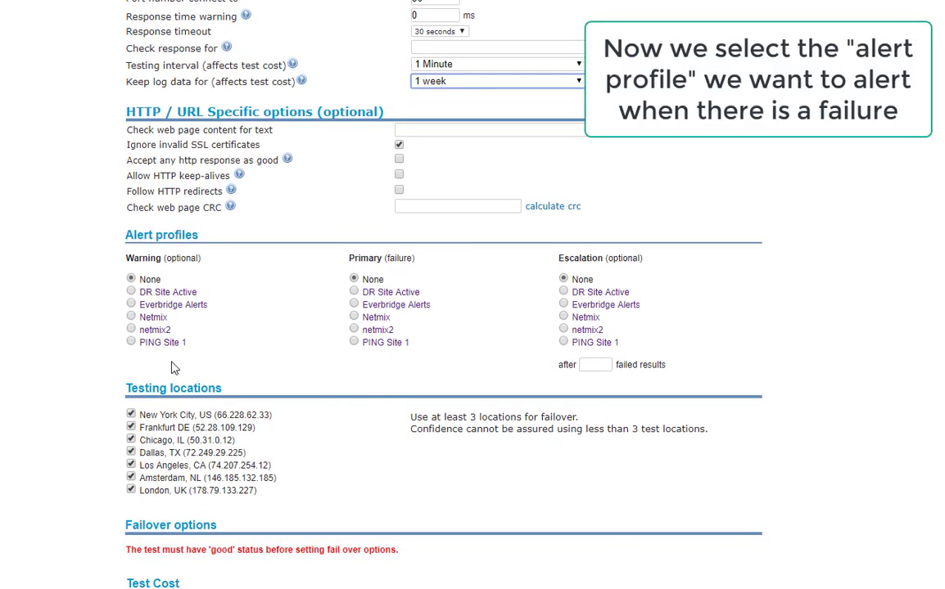
# - Under Alert profiles, pick PING Site 1 for Warning and Netmix for Primary (failure)
pyautogui.click(131, 342)
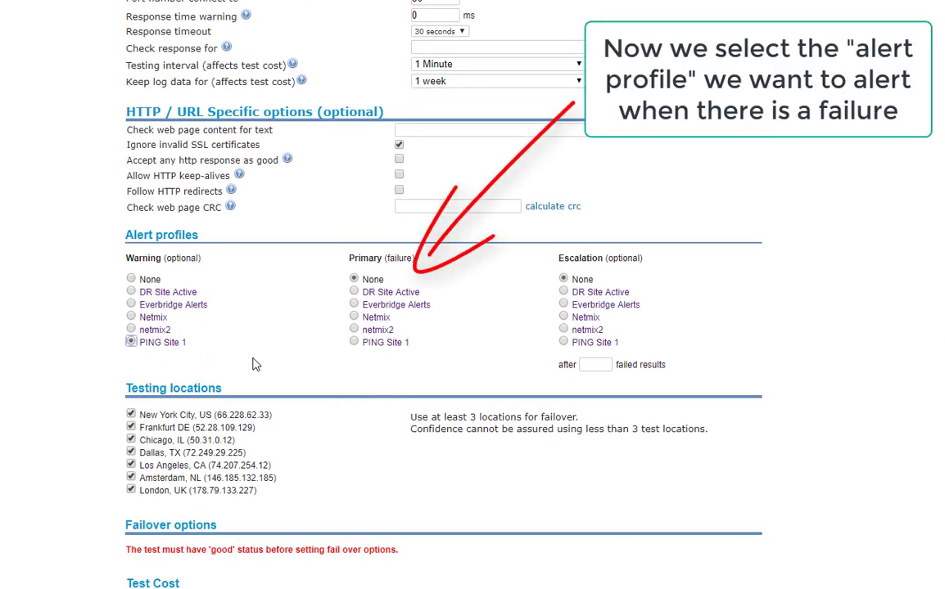
pyautogui.click(355, 342)
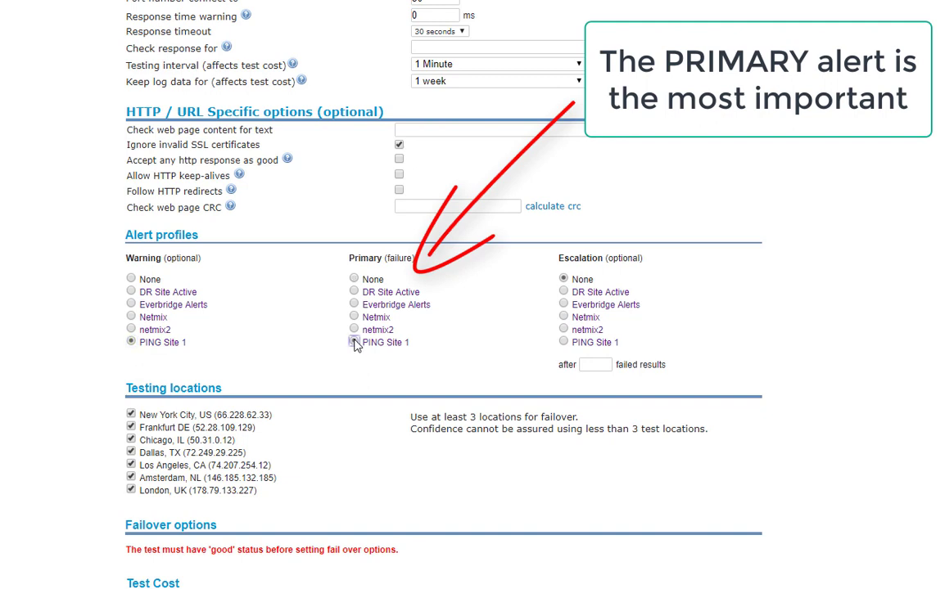
pyautogui.click(355, 318)
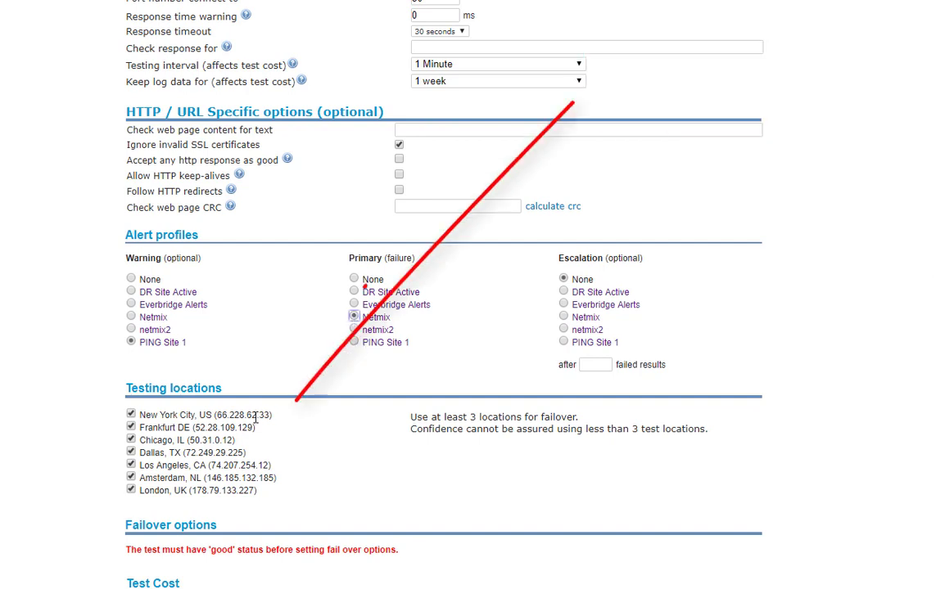
# - Uncheck Frankfurt DE, Amsterdam NL and London UK, keeping New York, Chicago, Dallas and Los Angeles
pyautogui.click(131, 428)
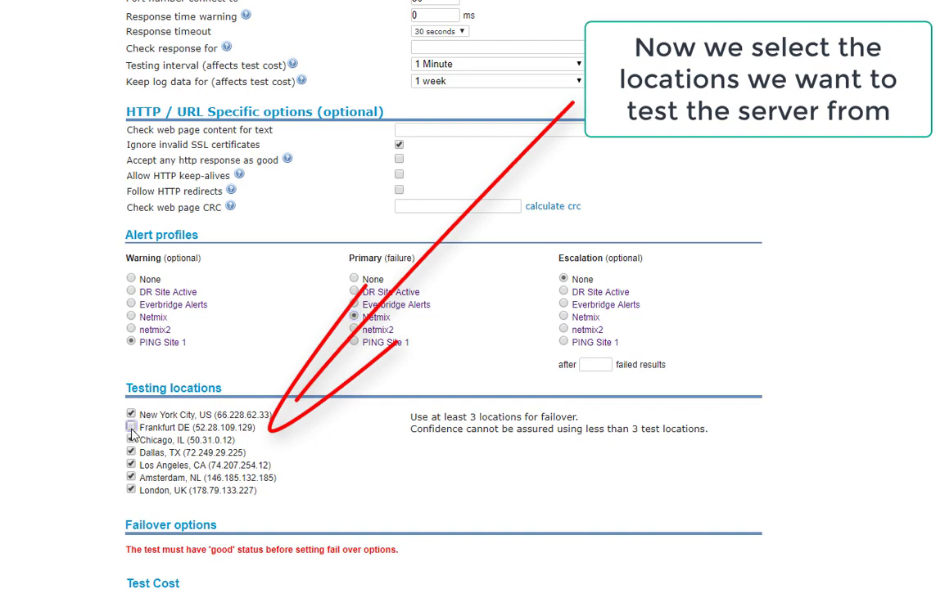
pyautogui.click(131, 478)
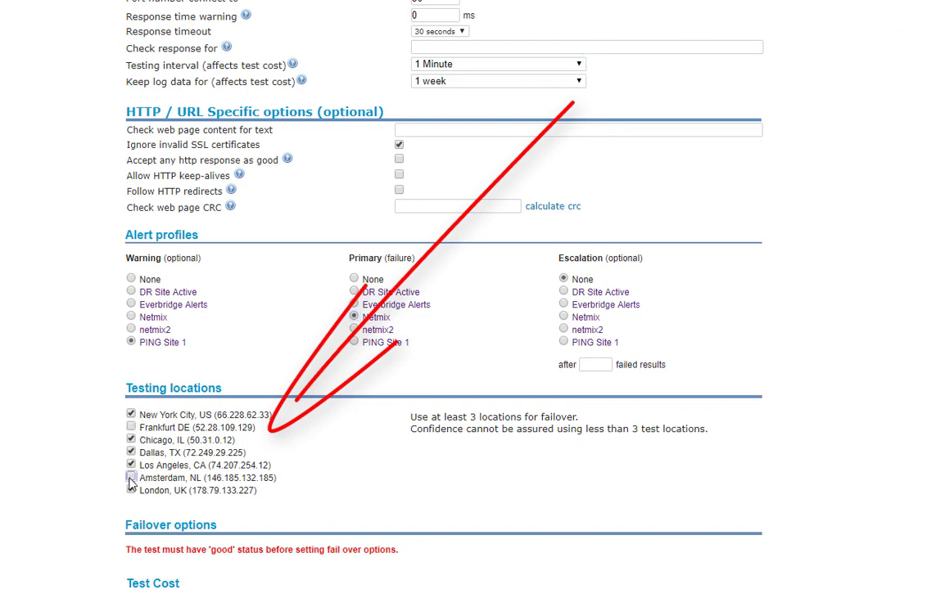
pyautogui.click(131, 490)
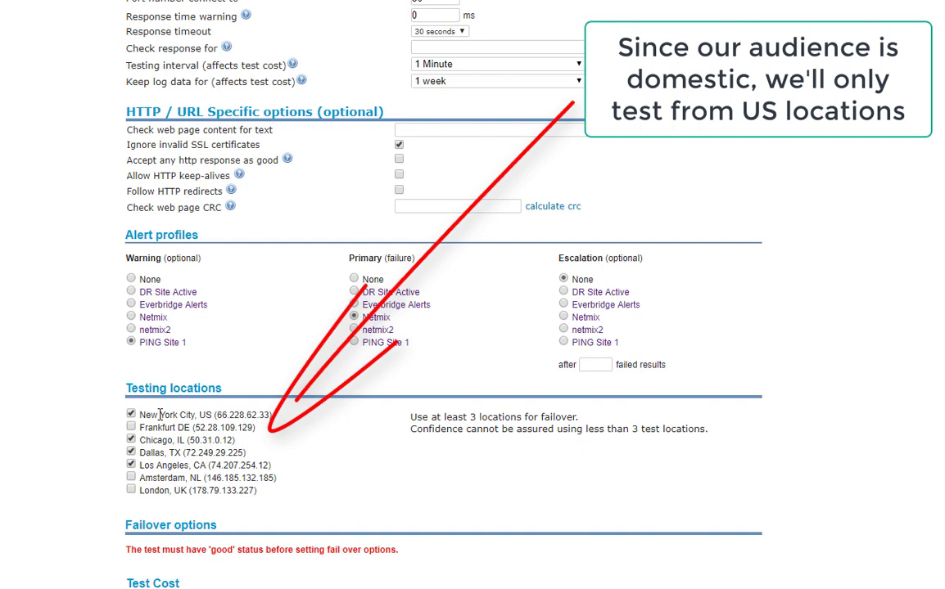
pyautogui.moveTo(275, 415); pyautogui.dragTo(507, 429)
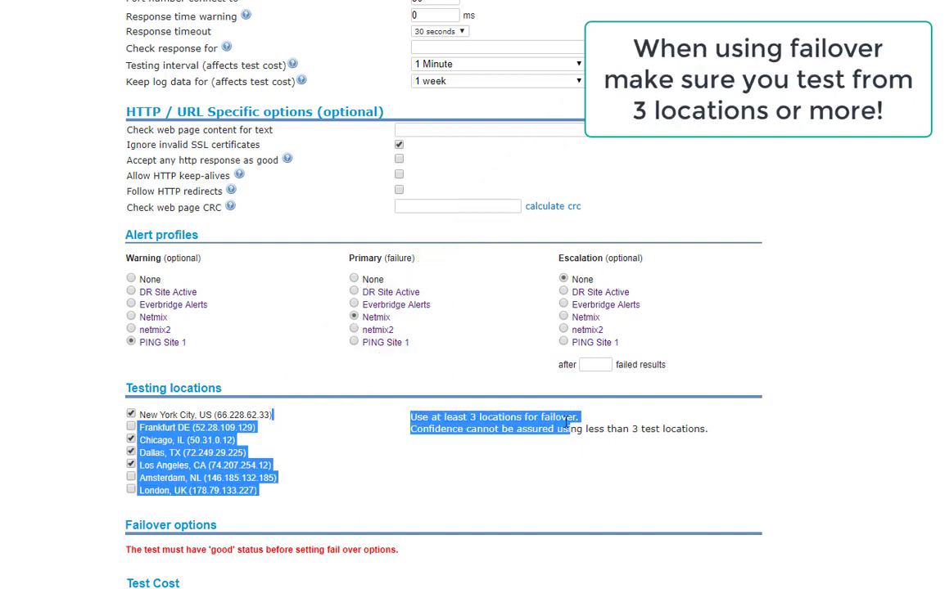
pyautogui.click(473, 427)
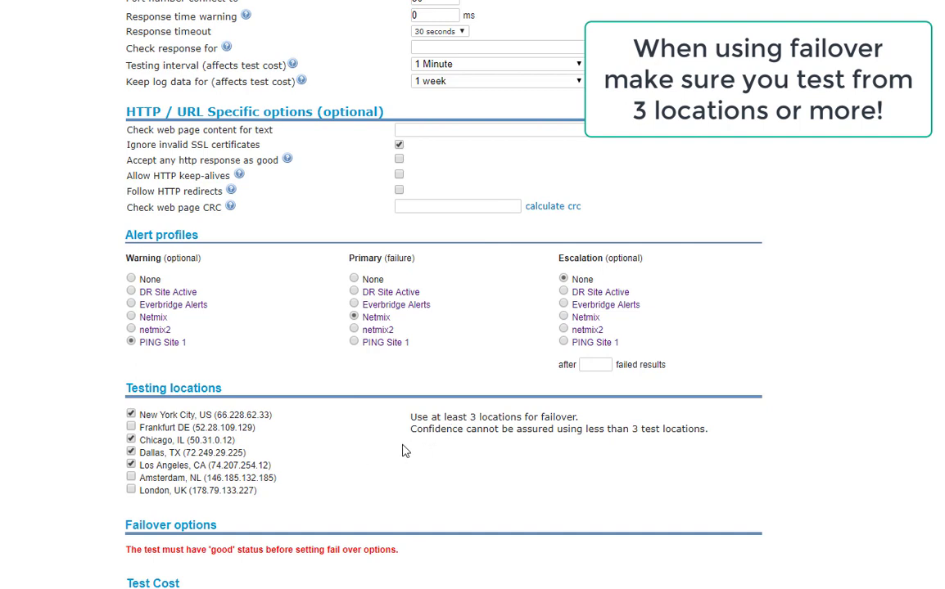
pyautogui.scroll(-1, 473, 328)
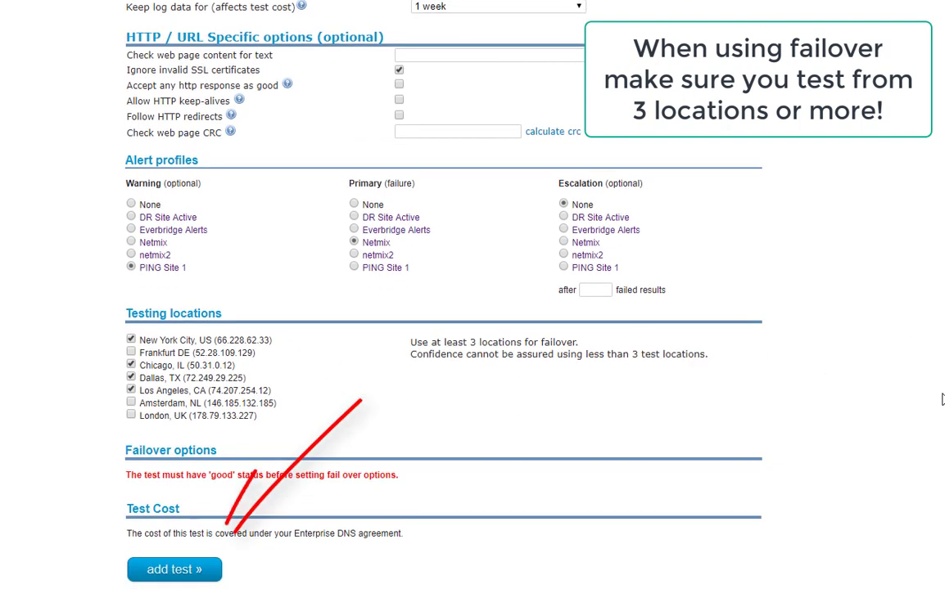
# - Save FailoverTest with the 'add test »' button
pyautogui.click(175, 570)
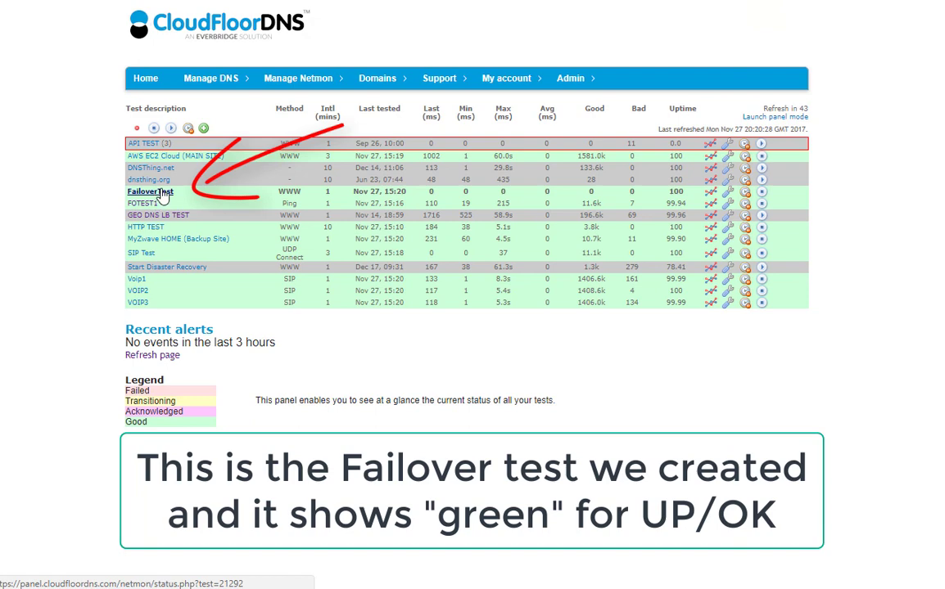
# - Edit the FailoverTest test and bring its Failover options section into view
pyautogui.click(727, 194)
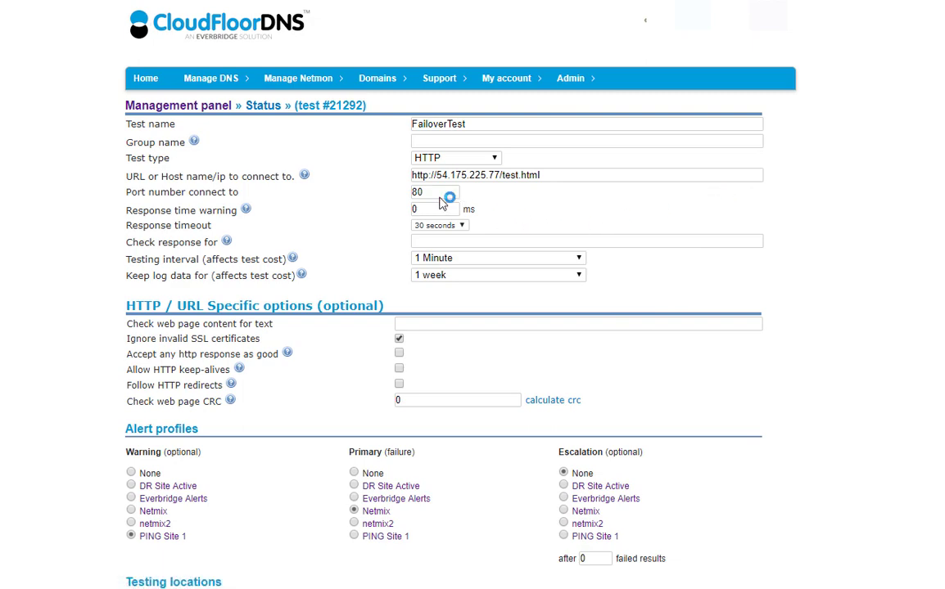
pyautogui.scroll(-4, 939, 432)
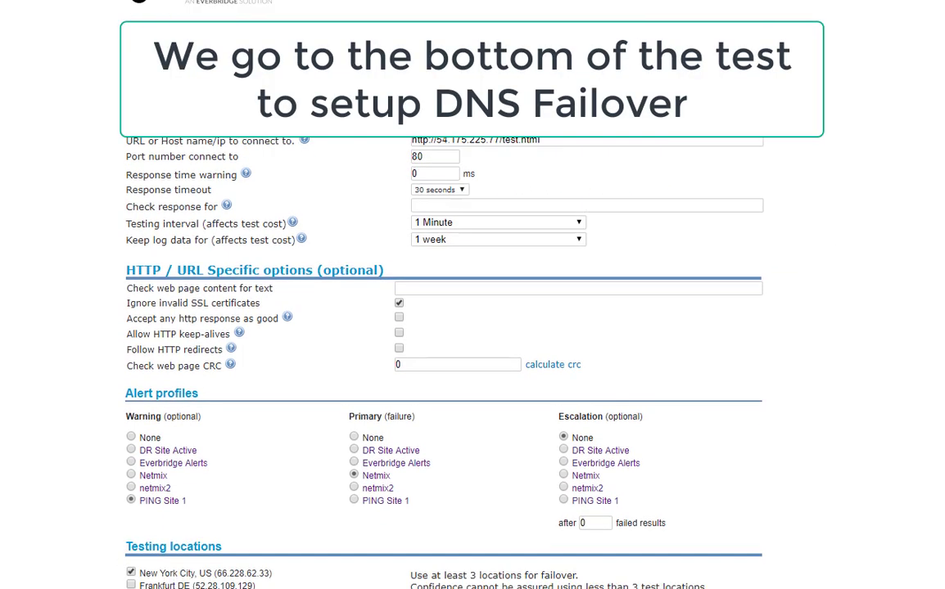
pyautogui.scroll(-2, 939, 432)
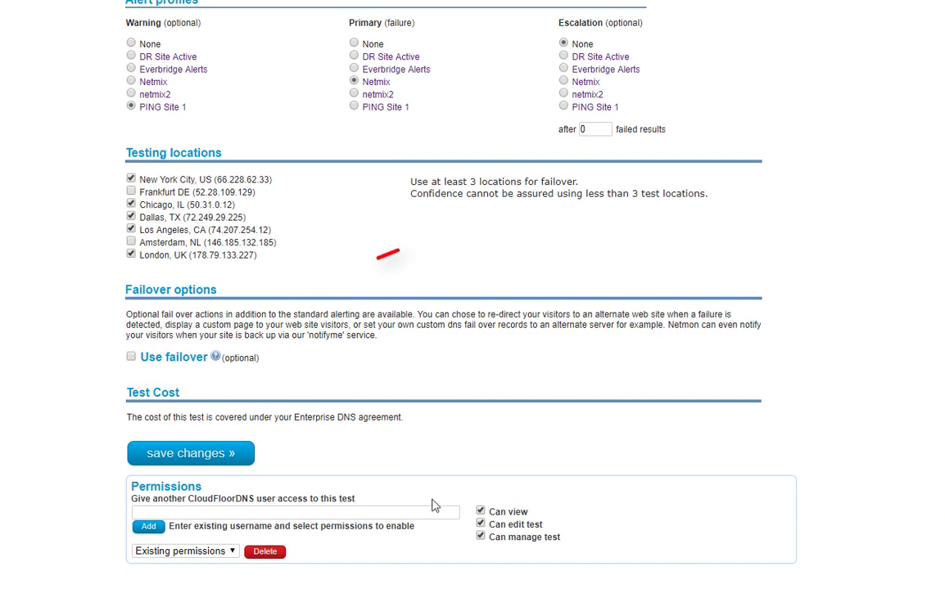
pyautogui.moveTo(139, 358)
pyautogui.mouseDown()
pyautogui.moveTo(259, 358)
pyautogui.moveTo(131, 361)
pyautogui.mouseUp()
# - Enable 'Use failover' with the platform-hosted domain method and dnsthings.com as the domain
pyautogui.click(131, 359)
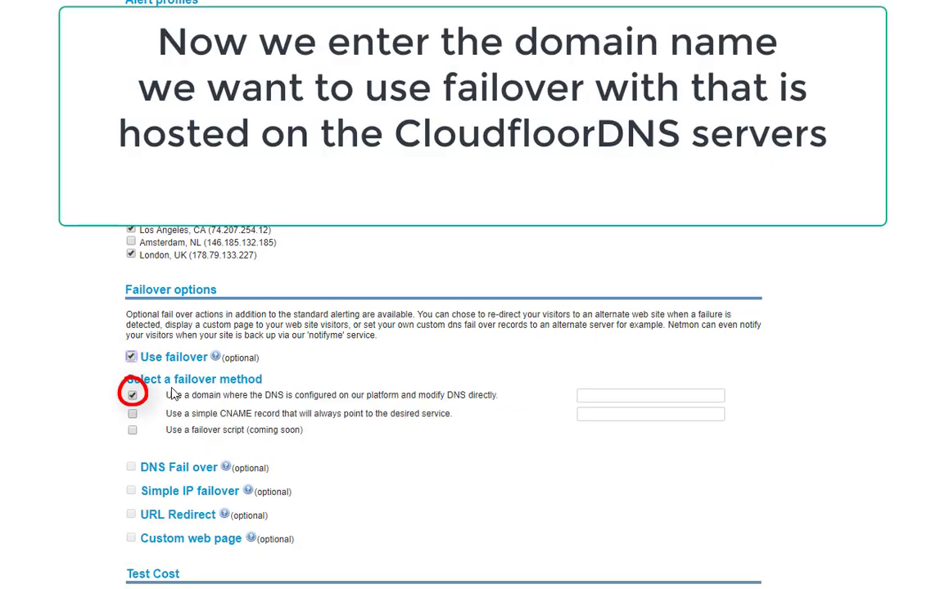
pyautogui.moveTo(165, 396); pyautogui.dragTo(399, 399)
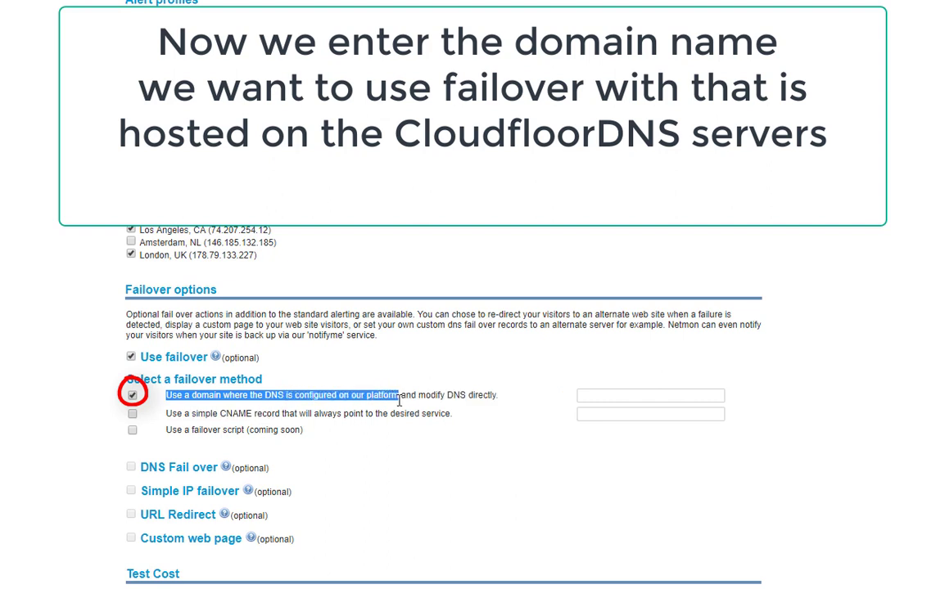
pyautogui.click(611, 399)
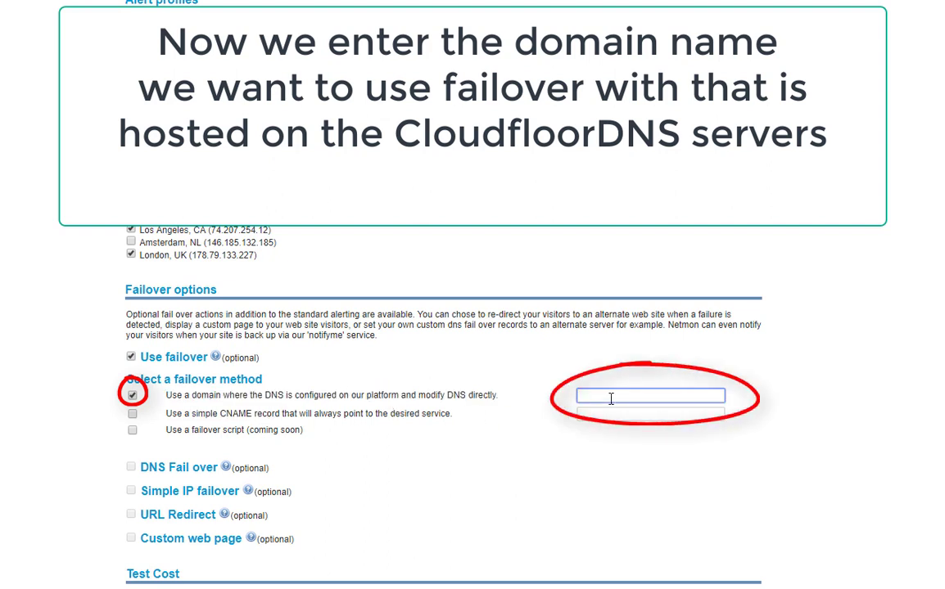
pyautogui.write('dnsthings.com')
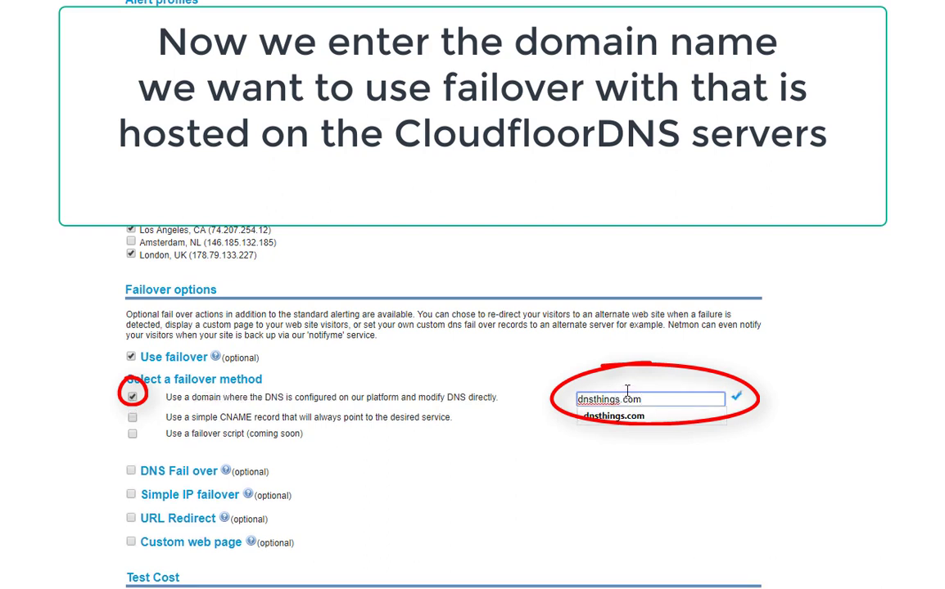
pyautogui.click(733, 417)
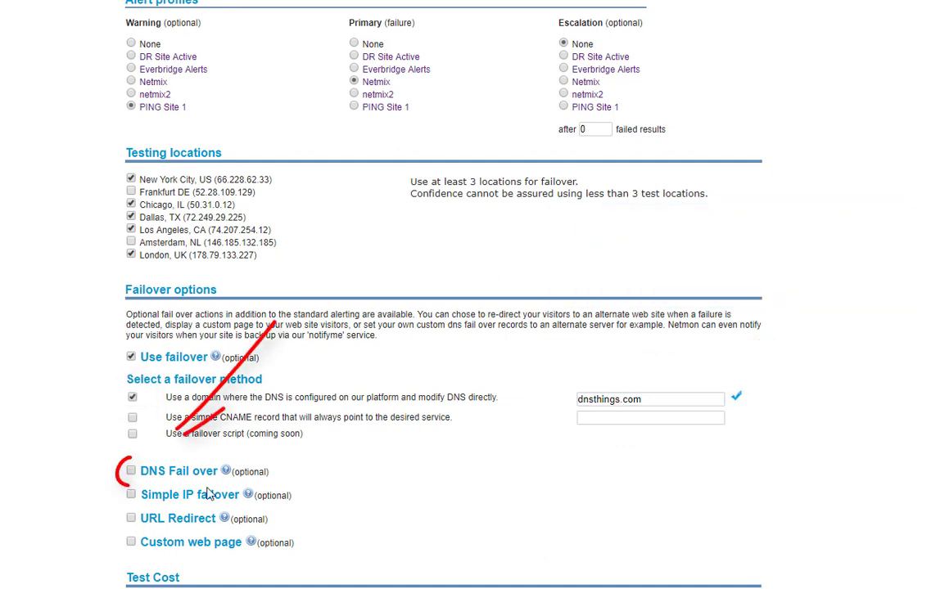
# - Turn on DNS Fail over with both 'Activate fail over' and 'fail back' checked
pyautogui.click(132, 472)
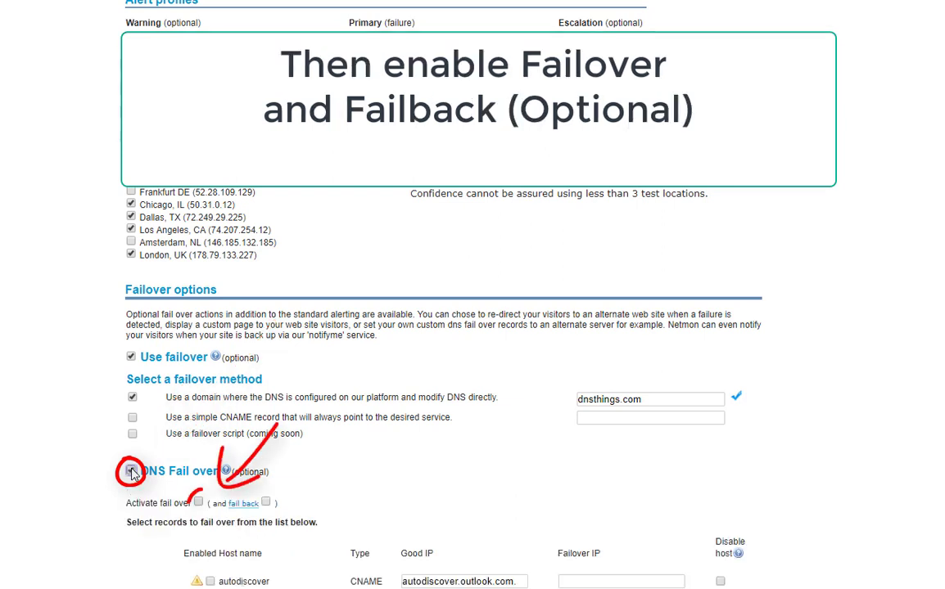
pyautogui.click(198, 501)
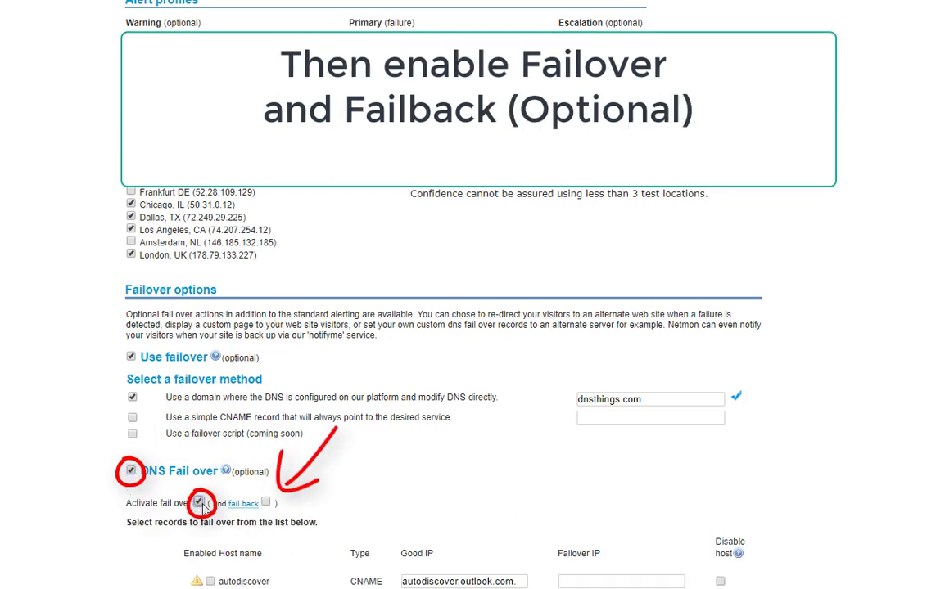
pyautogui.click(267, 504)
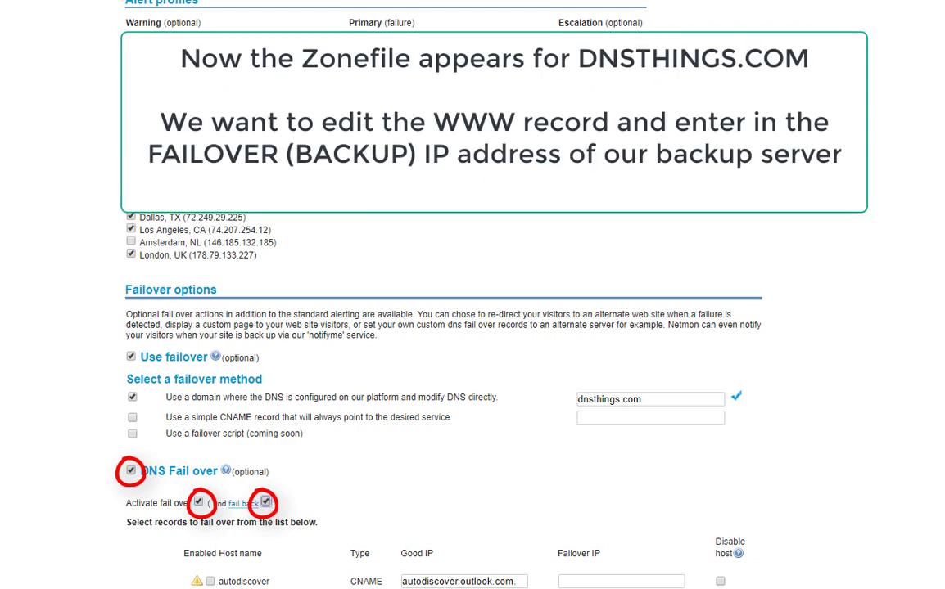
# - Enter 50.31.0.12 as the failover IP for the www A record (primary 54.175.225.77)
pyautogui.scroll(-3, 938, 301)
pyautogui.scroll(-5, 936, 322)
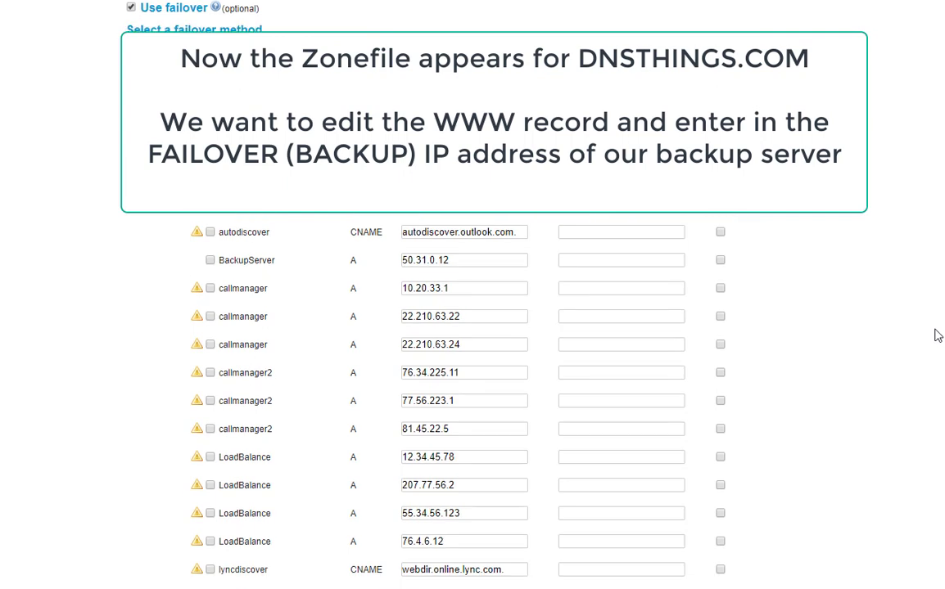
pyautogui.scroll(-3, 929, 403)
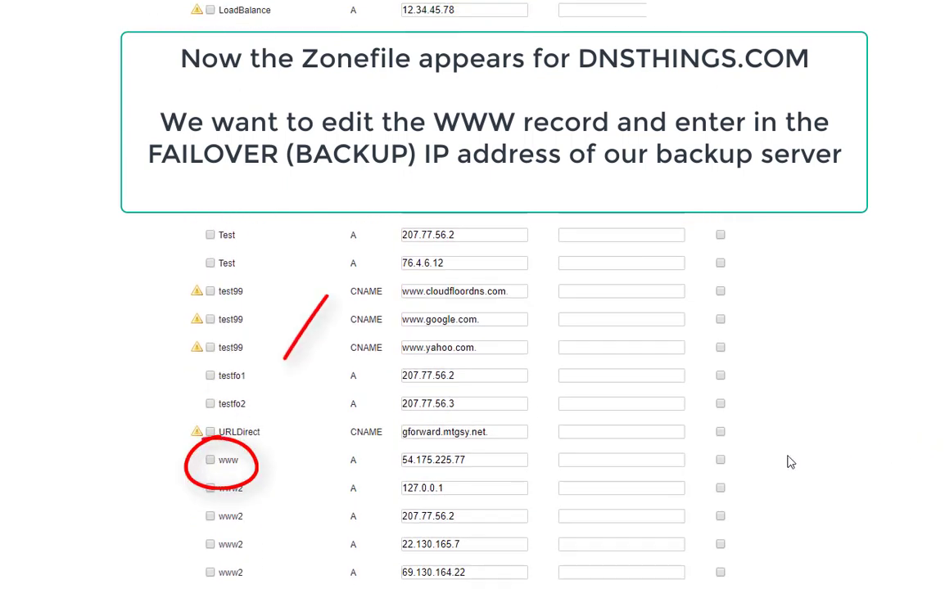
pyautogui.scroll(-1, 224, 463)
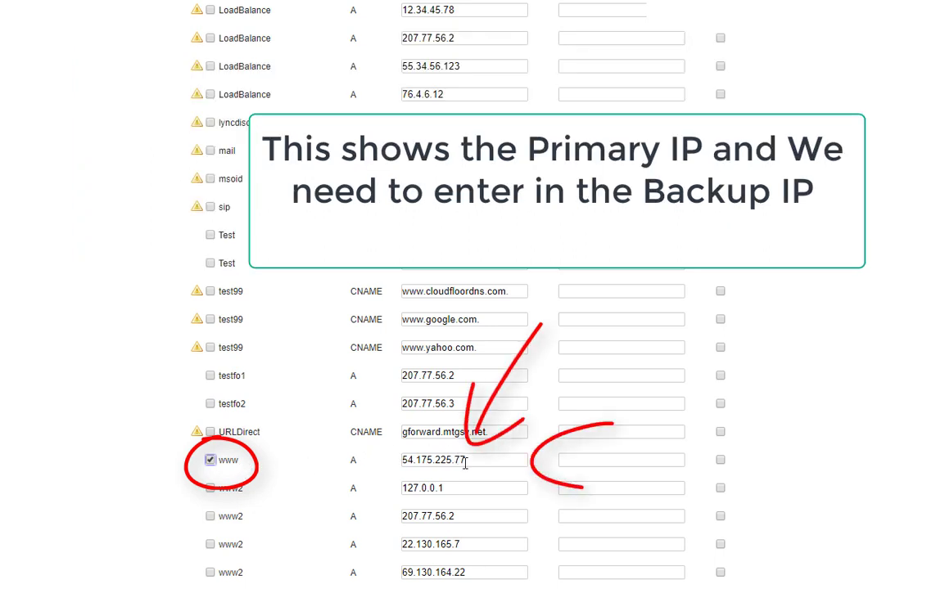
pyautogui.click(568, 461)
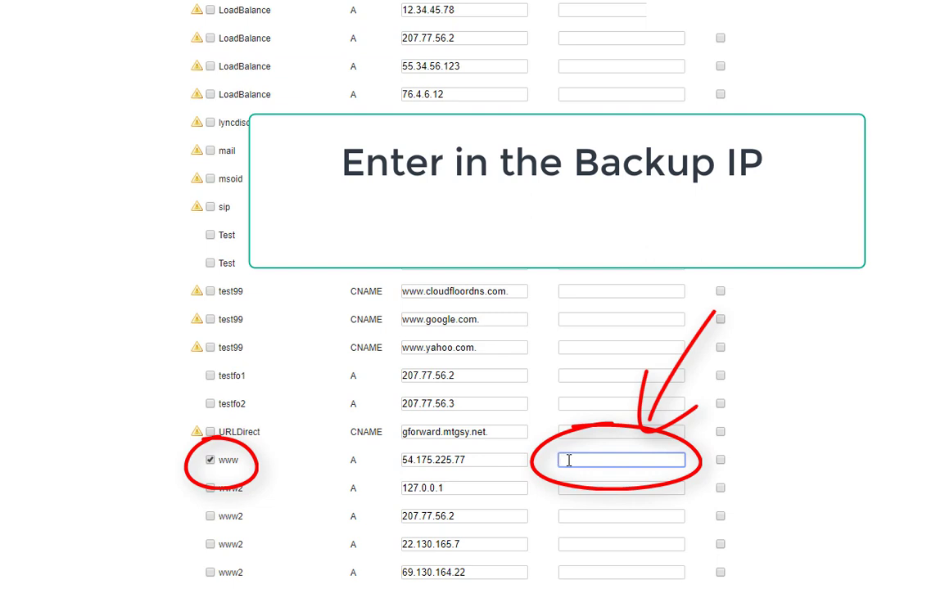
pyautogui.write('50.31.0.12')
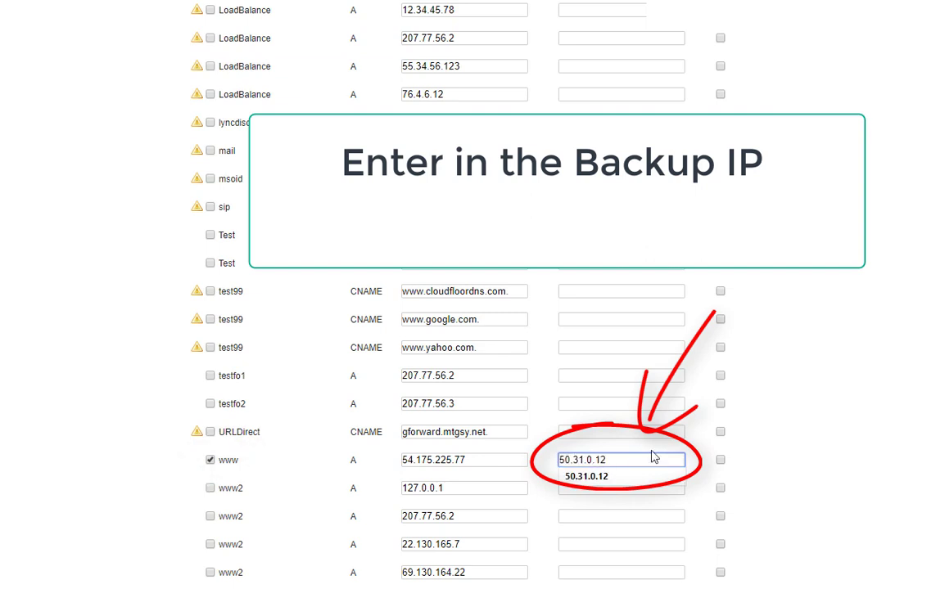
pyautogui.click(688, 459)
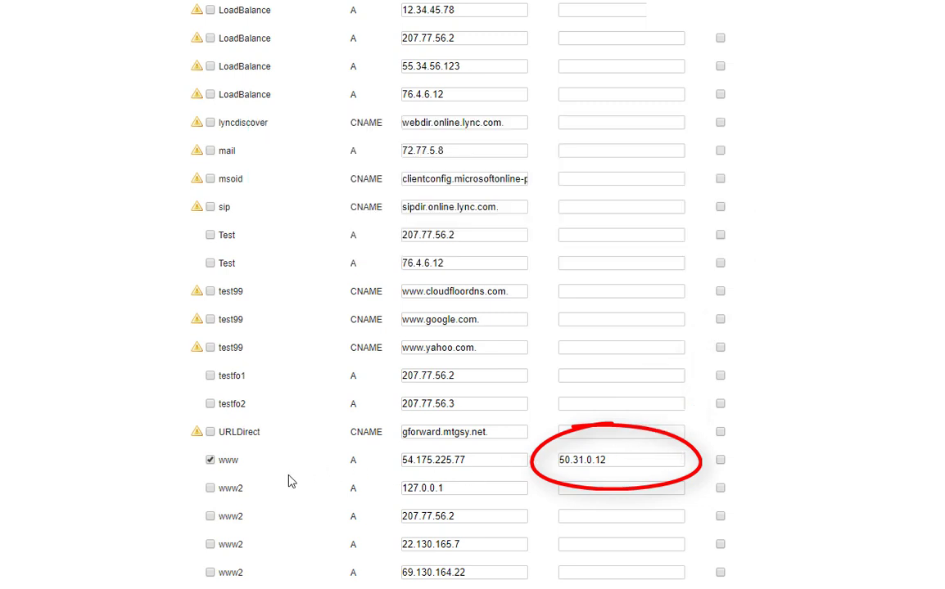
# - Submit the FailoverTest page with 'save changes »' to store the www failover
pyautogui.scroll(-3, 289, 482)
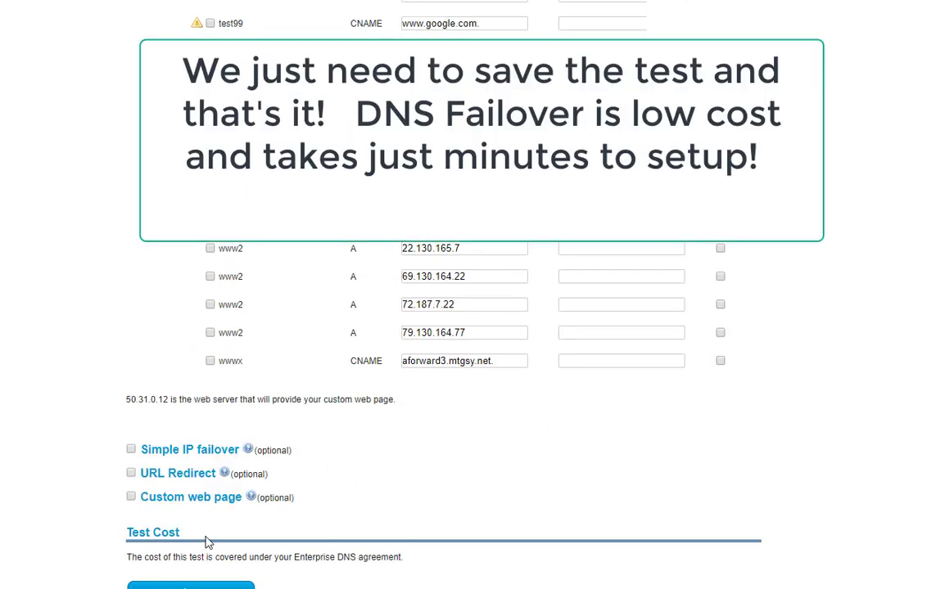
pyautogui.scroll(-1, 931, 446)
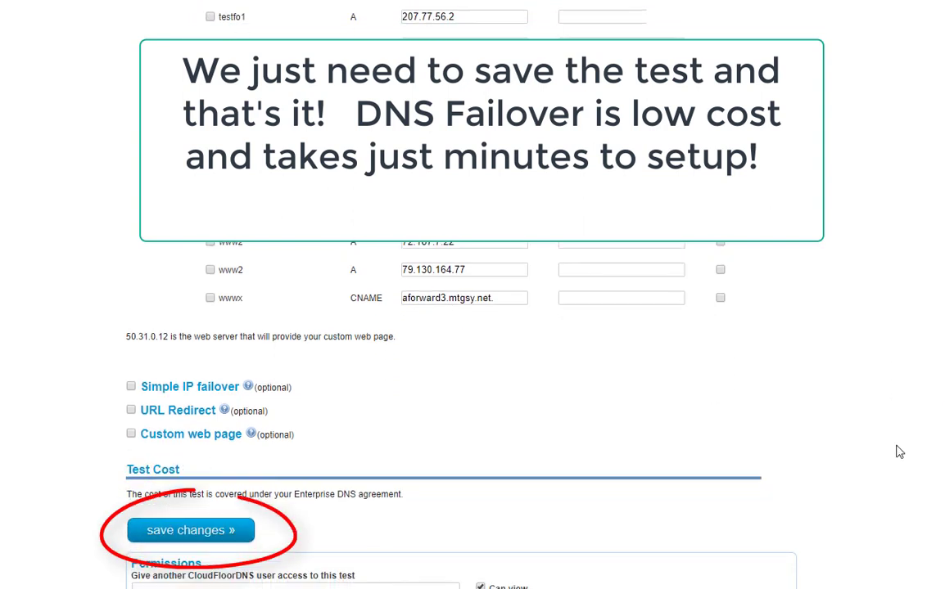
pyautogui.click(189, 532)
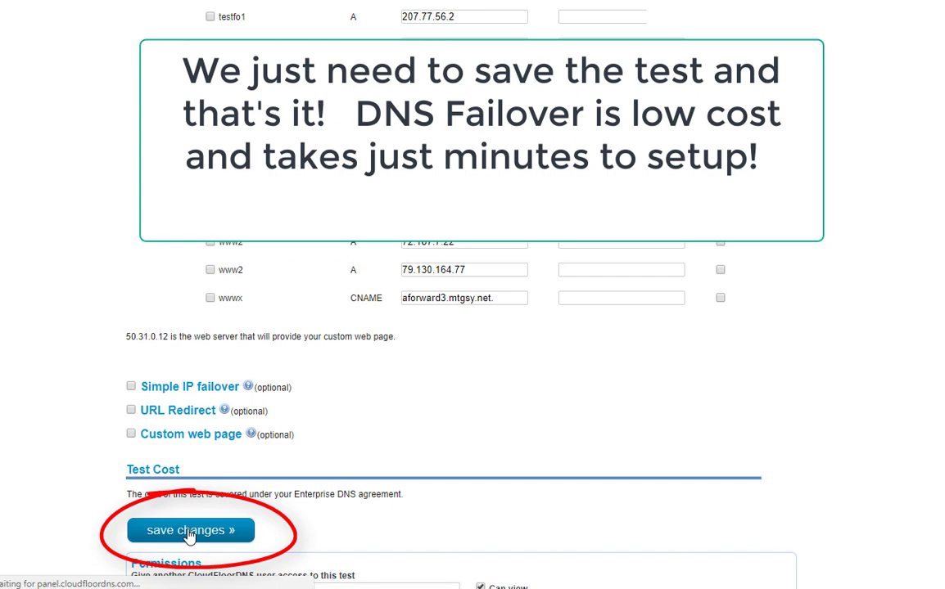